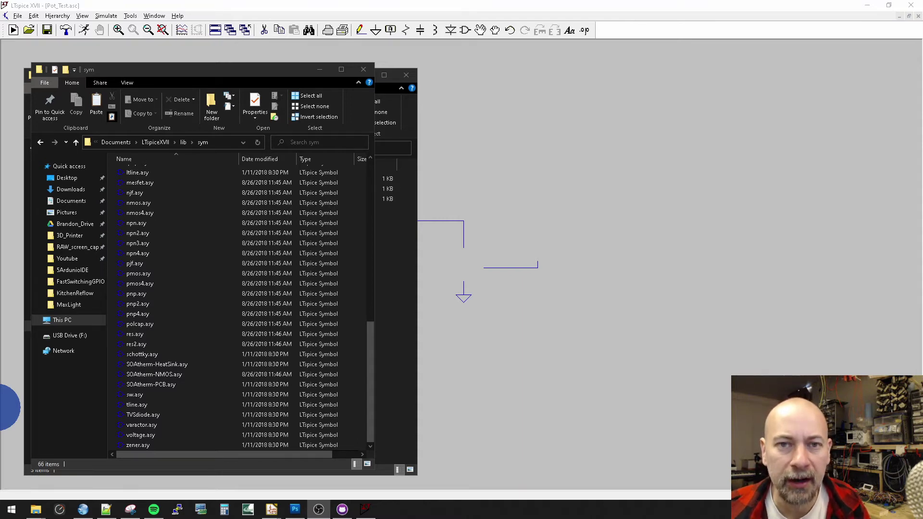
# Check the three files in the downloaded Pot folder, then return to the LTspice schematic Pot_Test.asc.
pyautogui.click(134, 263)
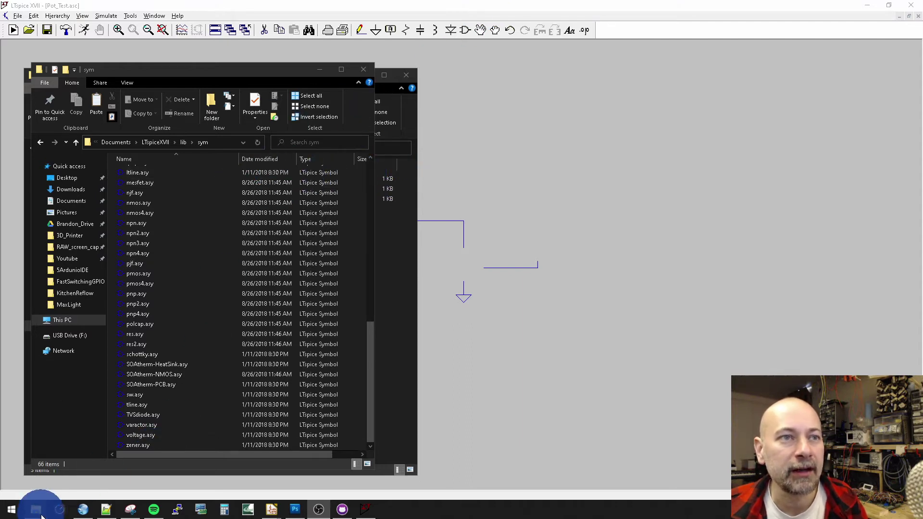
pyautogui.moveTo(36, 510)
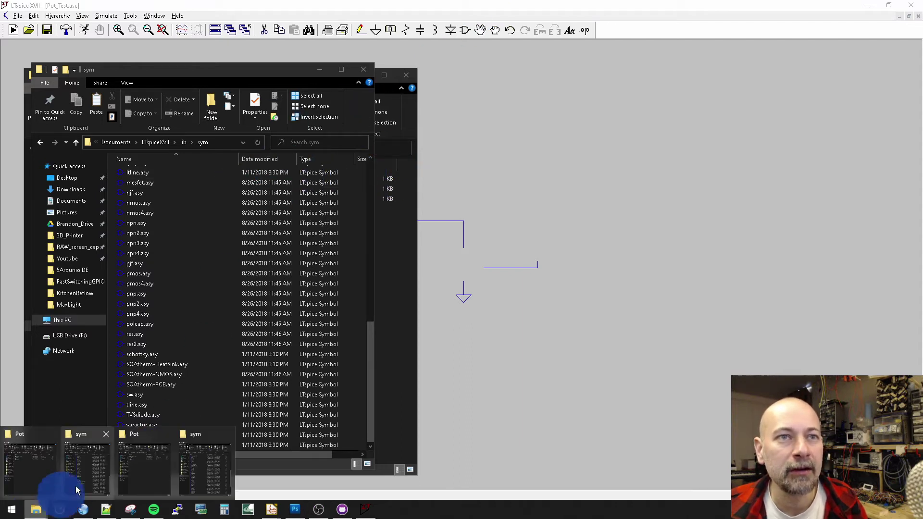
pyautogui.click(142, 438)
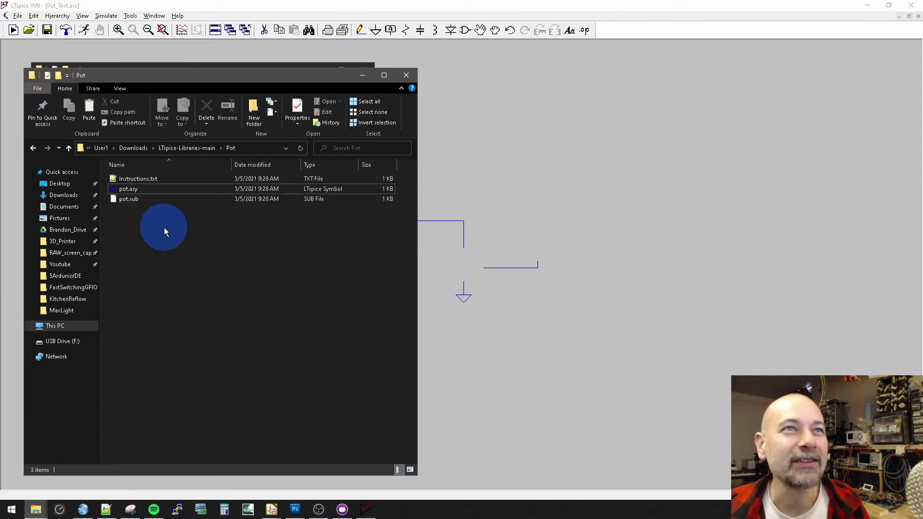
pyautogui.click(36, 510)
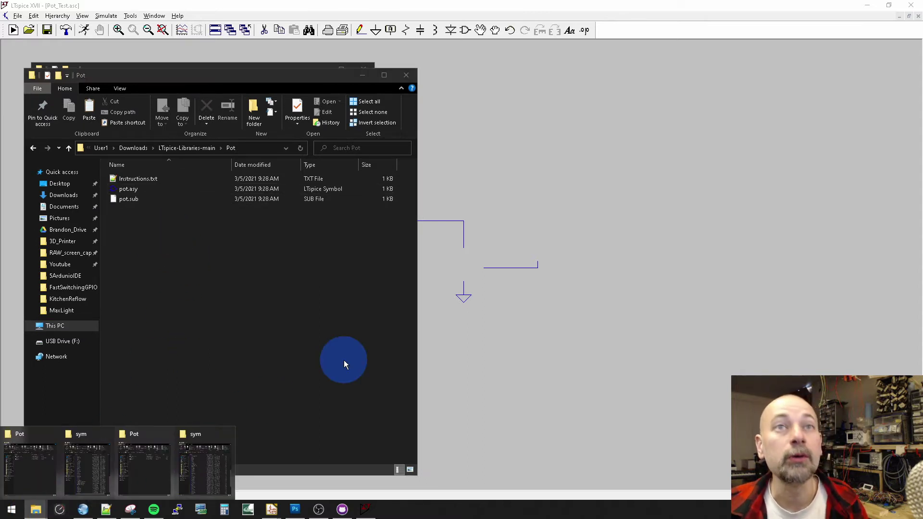
pyautogui.click(505, 5)
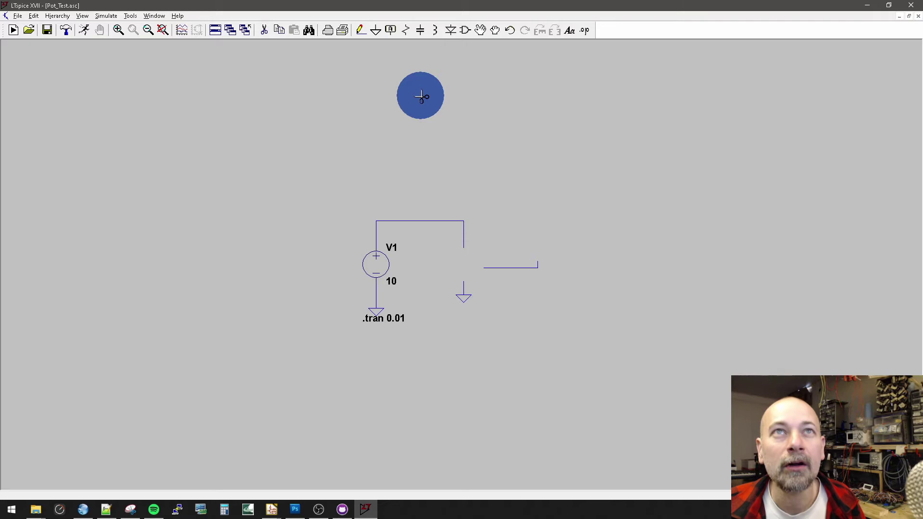
# Search the LTspice lib\sym symbol library for 'pot', then bring up the Windows Start menu.
pyautogui.press('F2')
pyautogui.click(497, 347)
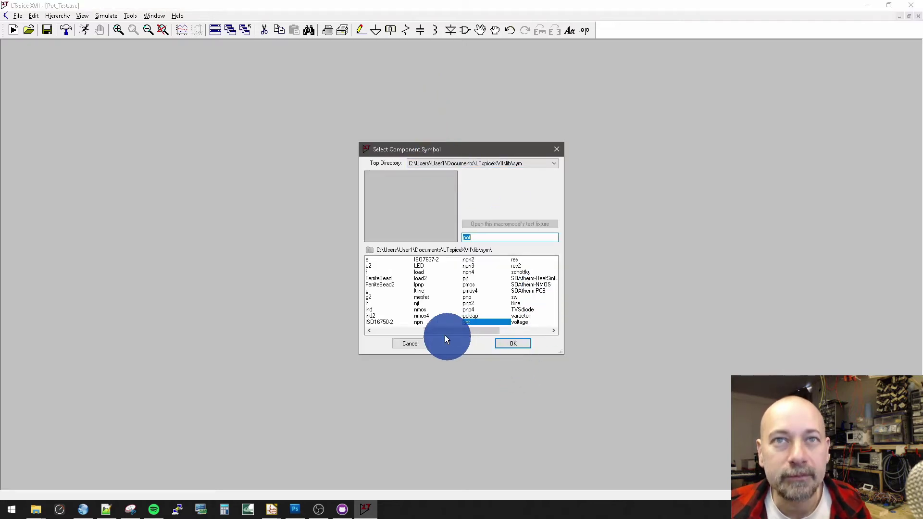
pyautogui.moveTo(447, 332); pyautogui.dragTo(381, 305)
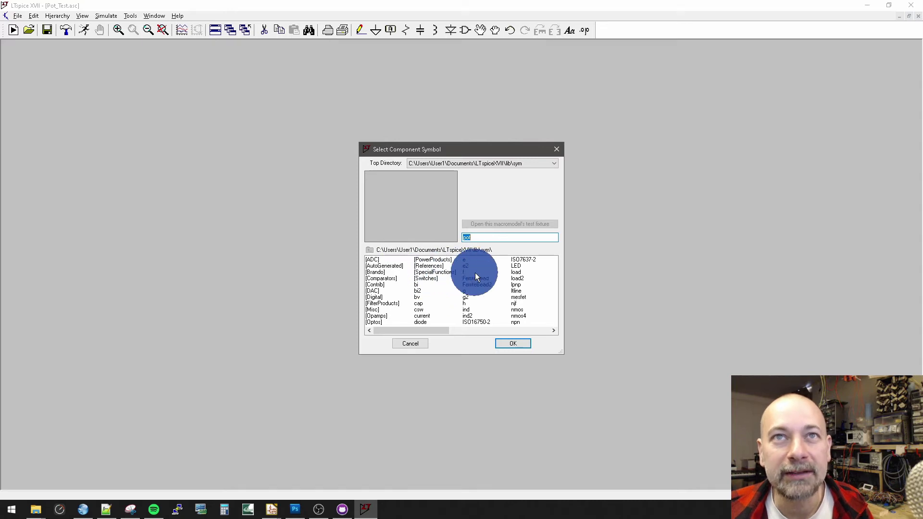
pyautogui.press('super')
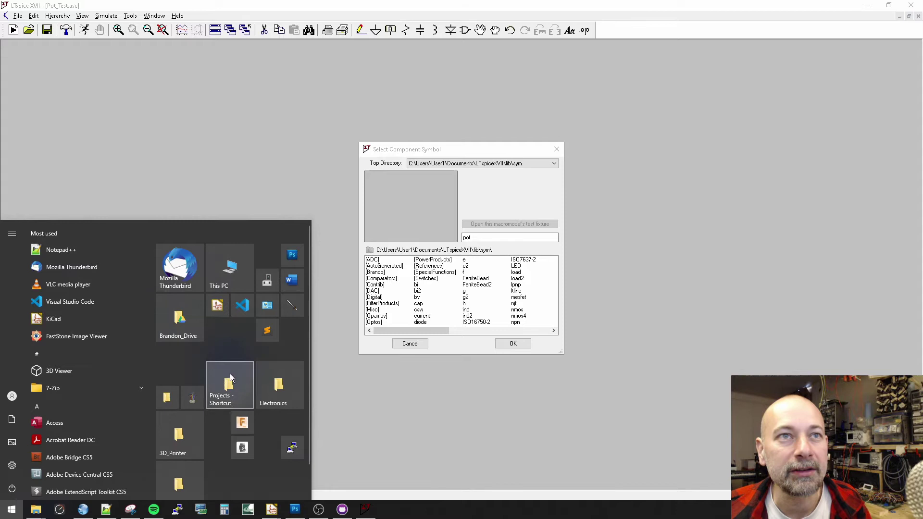
# Browse File Explorer to This PC > Documents > LTspiceXVII > lib.
pyautogui.click(229, 284)
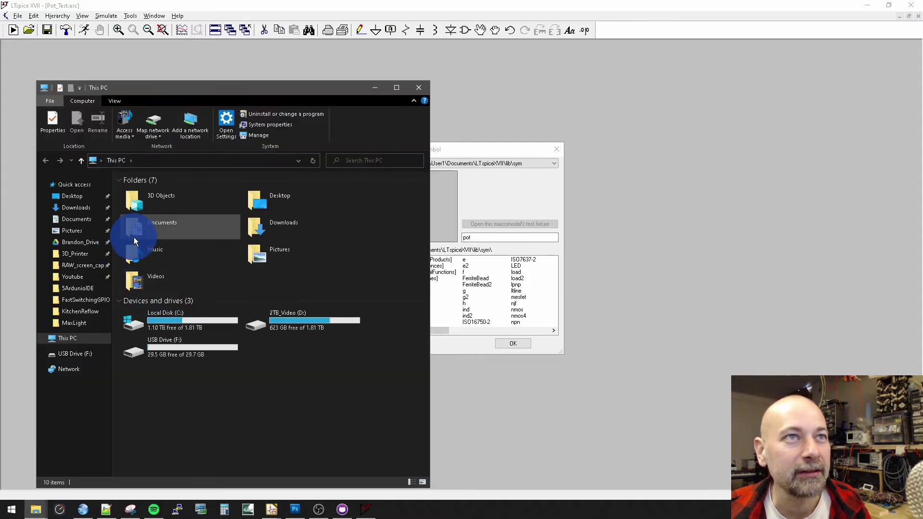
pyautogui.click(94, 220)
pyautogui.scroll(-5, 370, 374)
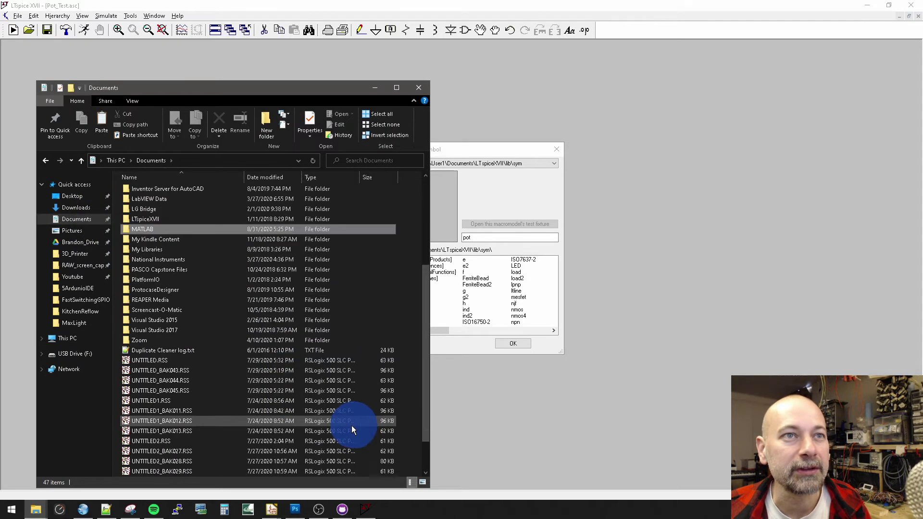
pyautogui.scroll(3, 200, 348)
pyautogui.click(156, 310)
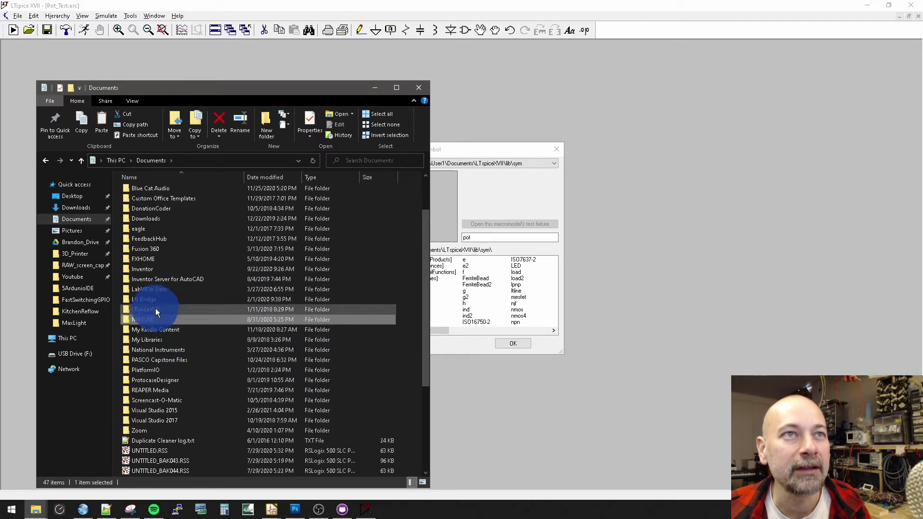
pyautogui.doubleClick(155, 310)
pyautogui.doubleClick(132, 201)
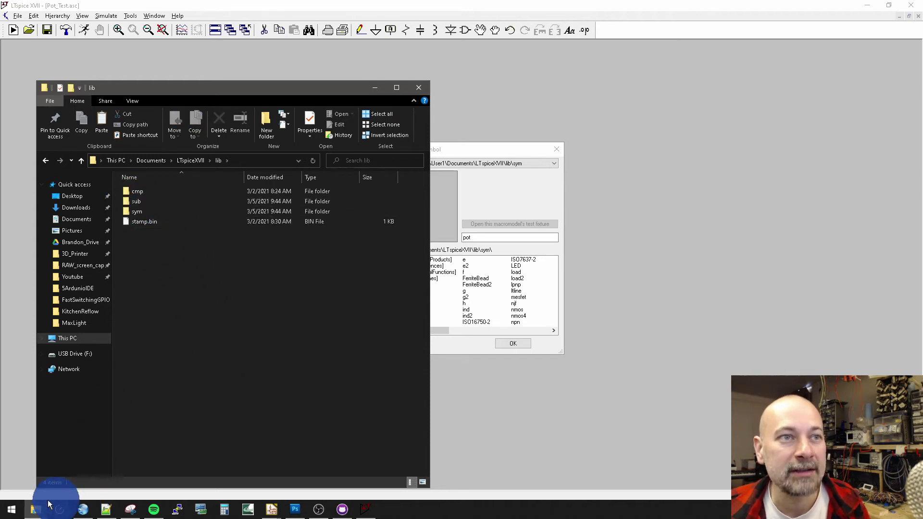
# Copy pot.asy from the Pot folder into the lib\sym folder.
pyautogui.moveTo(36, 510)
pyautogui.click(198, 440)
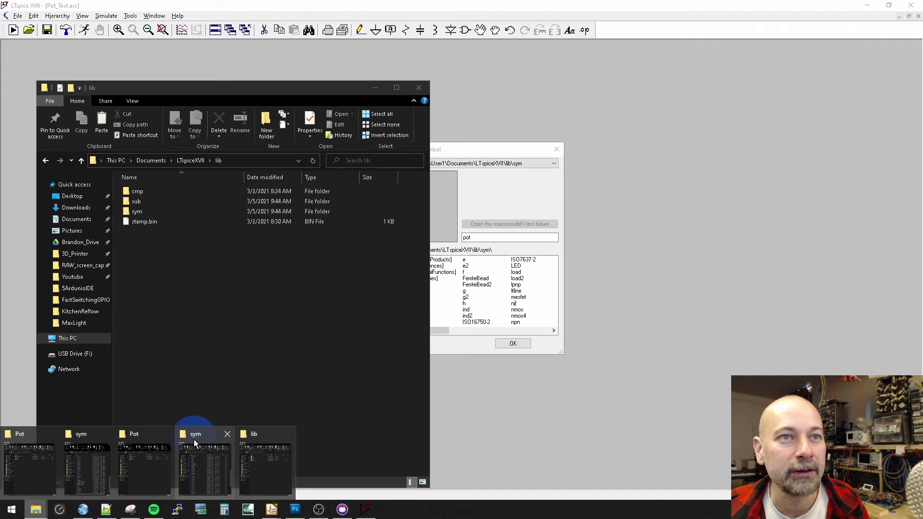
pyautogui.click(138, 434)
pyautogui.click(246, 305)
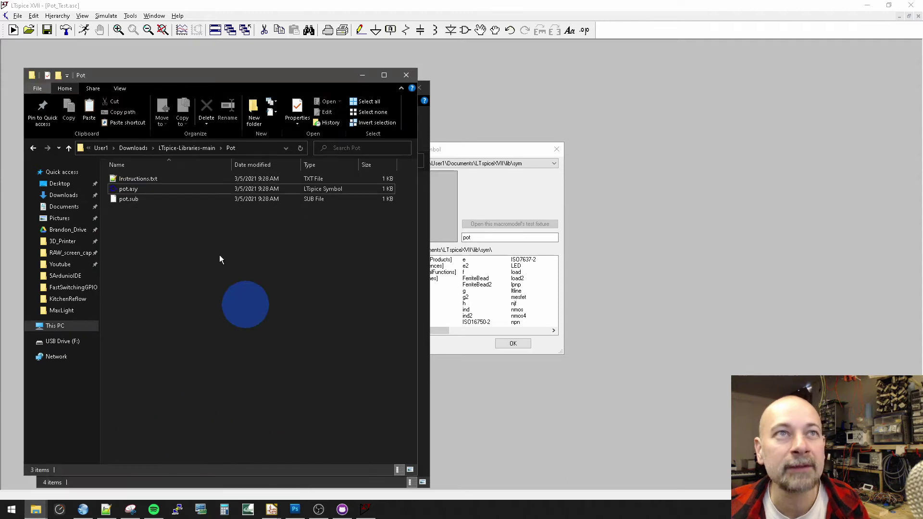
pyautogui.moveTo(143, 79); pyautogui.dragTo(587, 70)
pyautogui.click(573, 181)
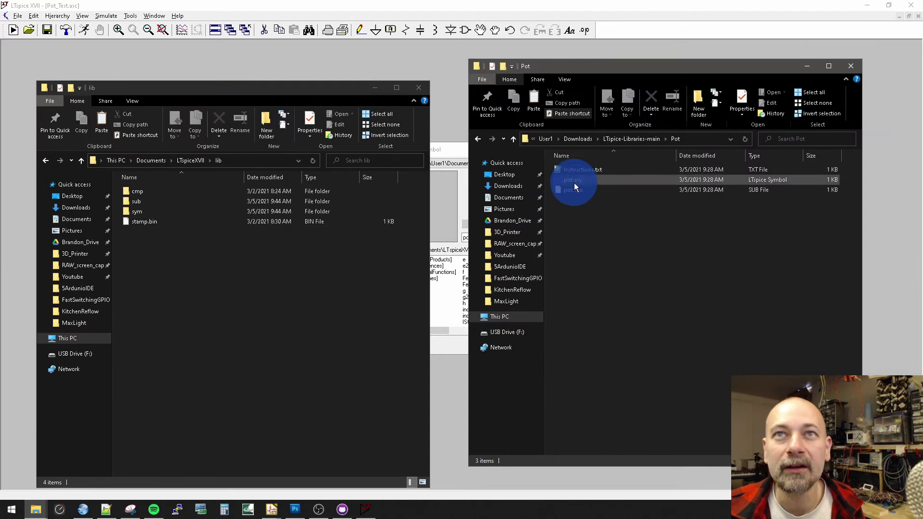
pyautogui.doubleClick(136, 210)
pyautogui.hotkey('ctrl', 'v')
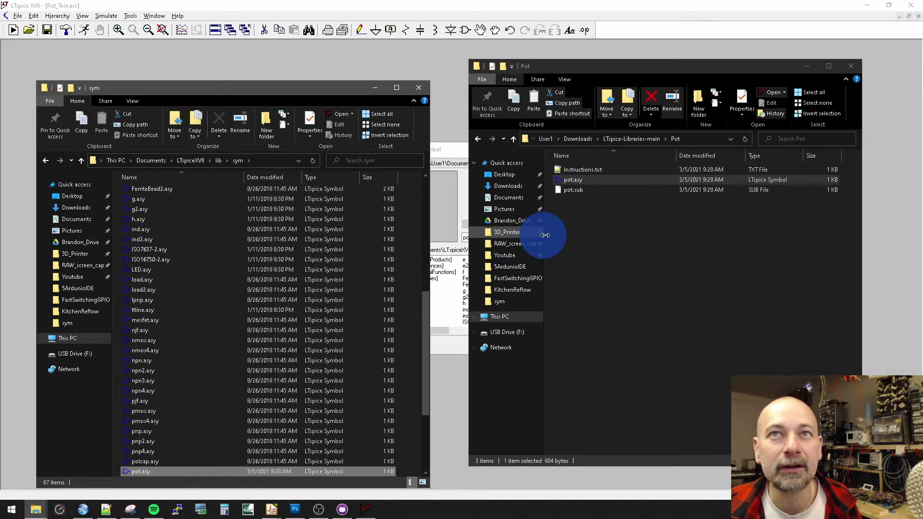
# Copy pot.sub from the Pot folder into the lib\sub folder.
pyautogui.click(566, 190)
pyautogui.hotkey('ctrl', 'c')
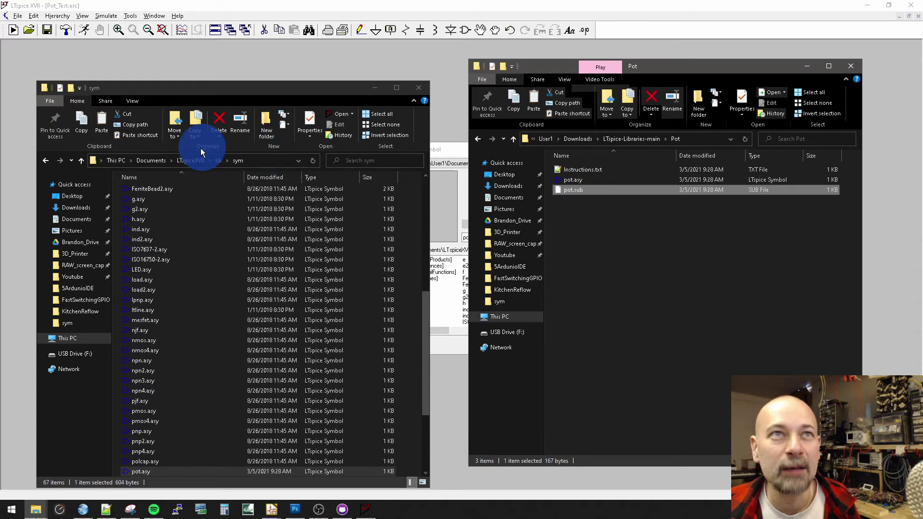
pyautogui.click(218, 160)
pyautogui.doubleClick(139, 201)
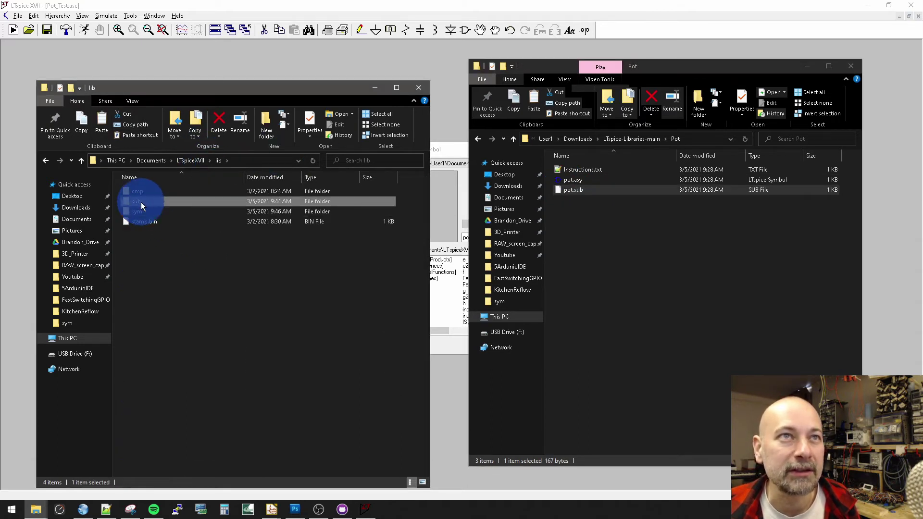
pyautogui.hotkey('ctrl', 'v')
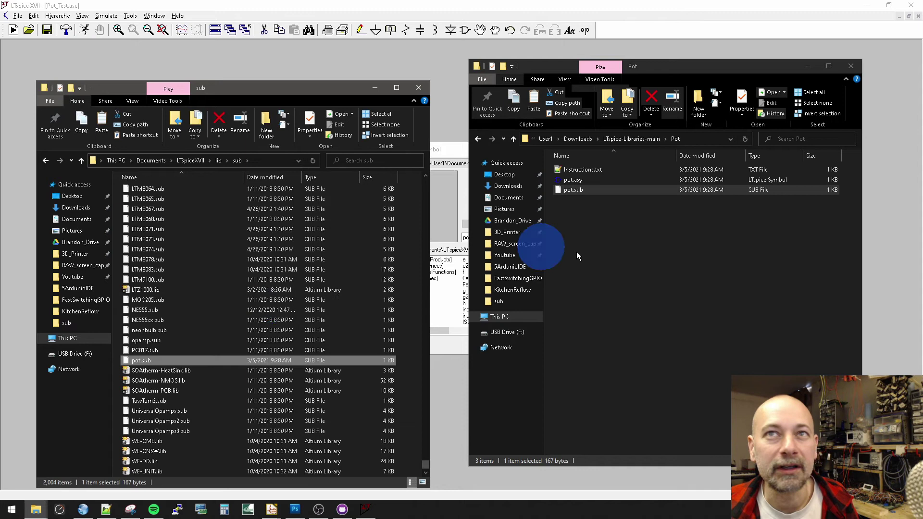
pyautogui.click(570, 169)
# Open Instructions.txt in Notepad++ and copy the '.include pot.sub' directive from line 6.
pyautogui.click(611, 217)
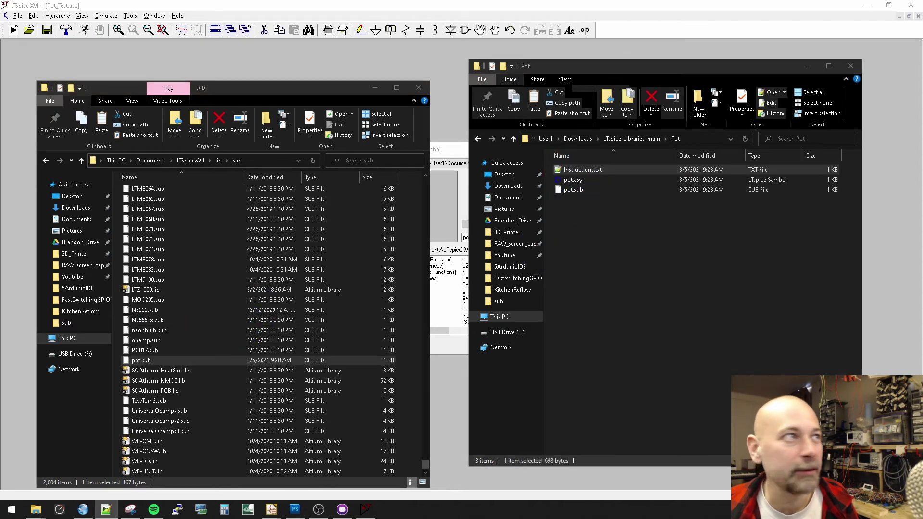
pyautogui.moveTo(0, 68); pyautogui.dragTo(360, 50)
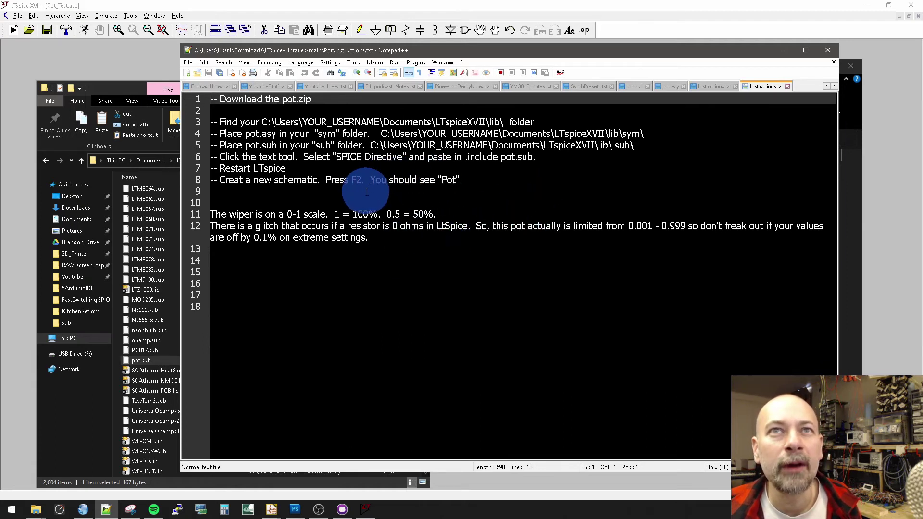
pyautogui.moveTo(532, 157); pyautogui.dragTo(465, 158)
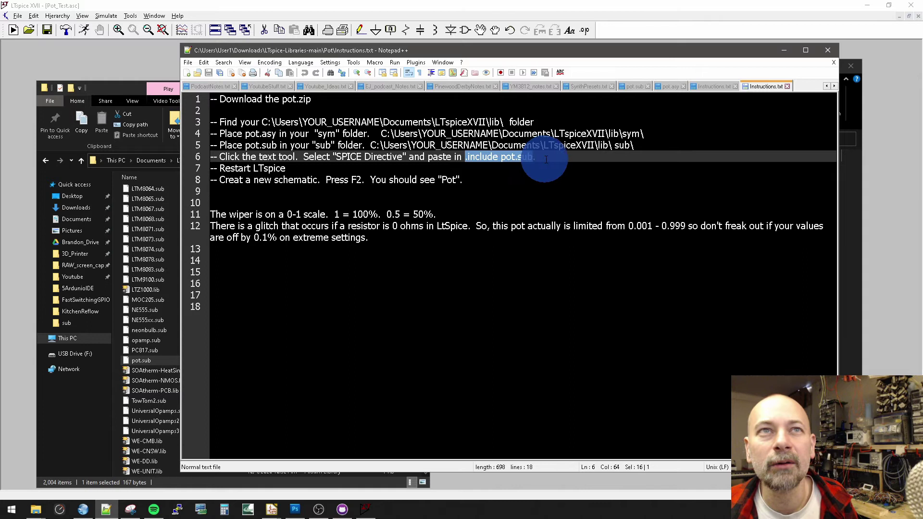
pyautogui.click(560, 159)
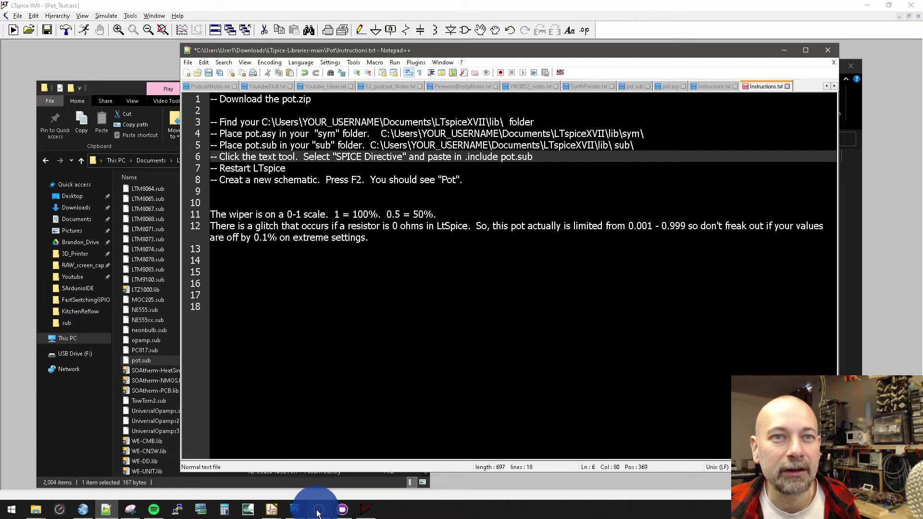
# Close the symbol picker and enter '.include pot.sub' as a SPICE directive with the Text tool.
pyautogui.click(366, 509)
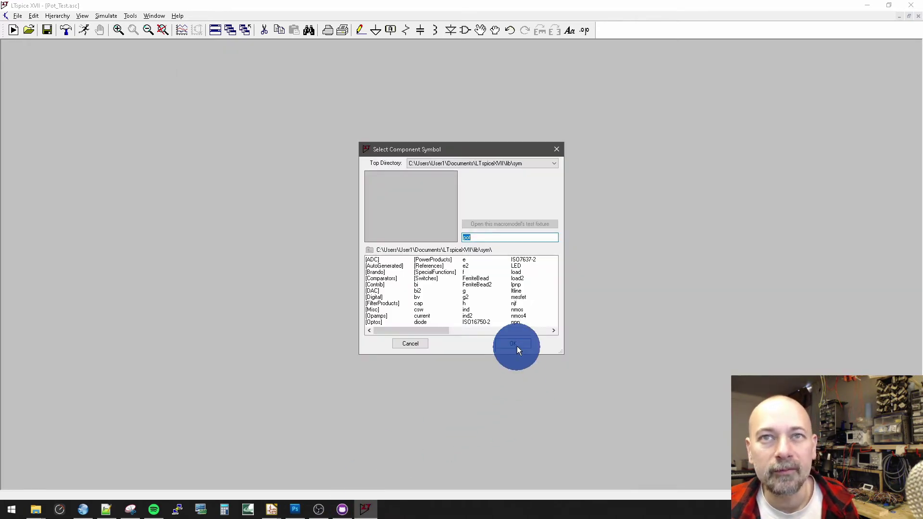
pyautogui.click(401, 342)
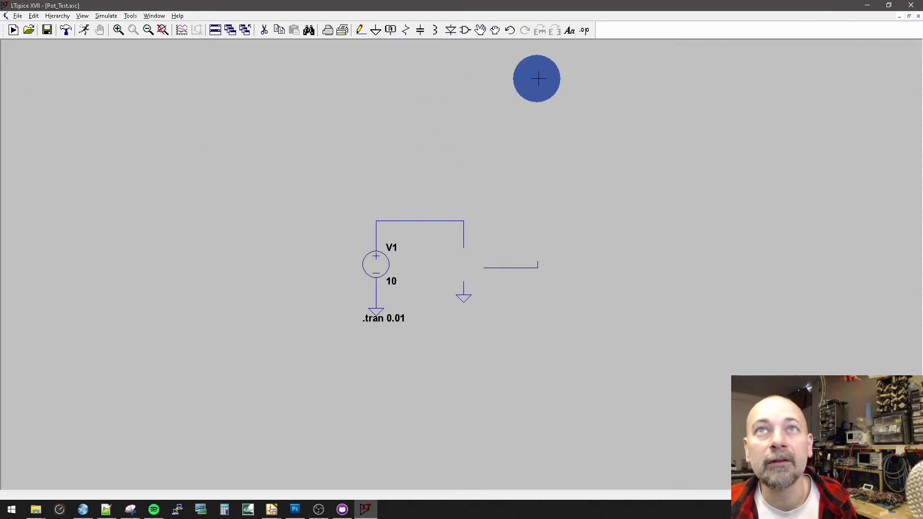
pyautogui.click(569, 29)
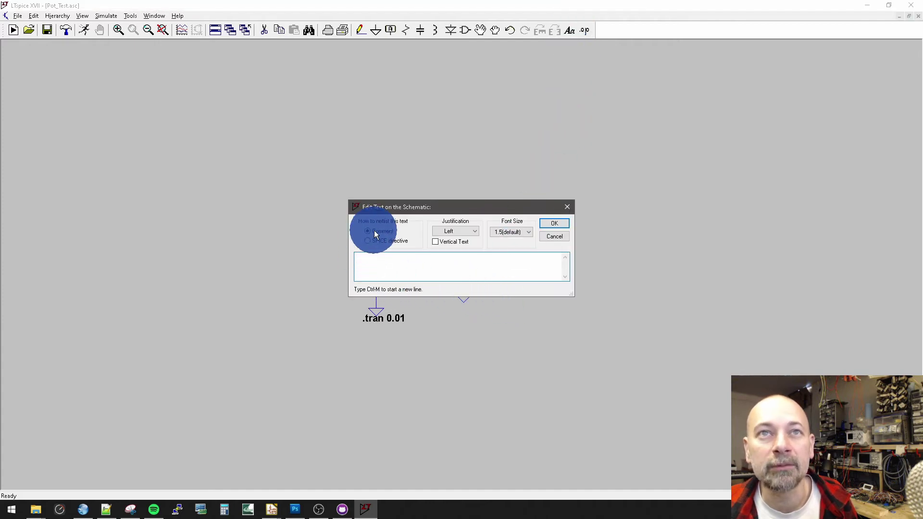
pyautogui.click(455, 274)
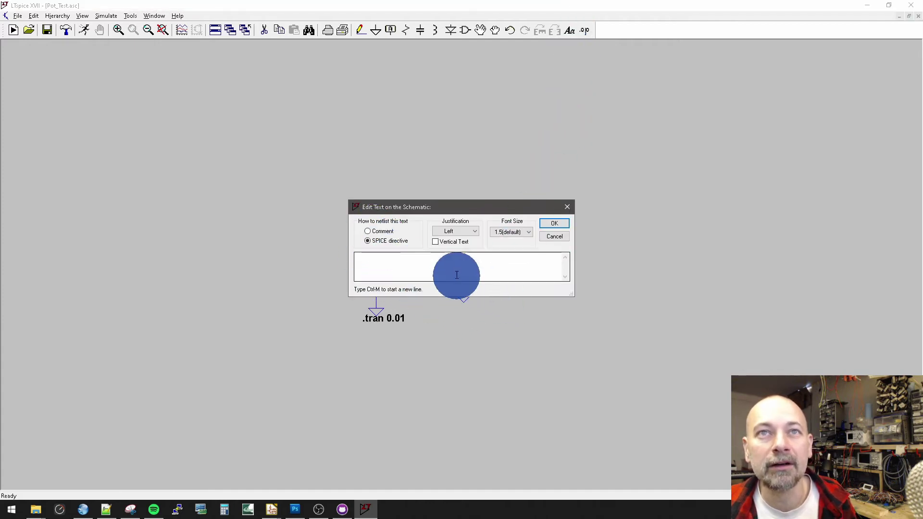
pyautogui.write('.include pot.sub')
pyautogui.click(562, 223)
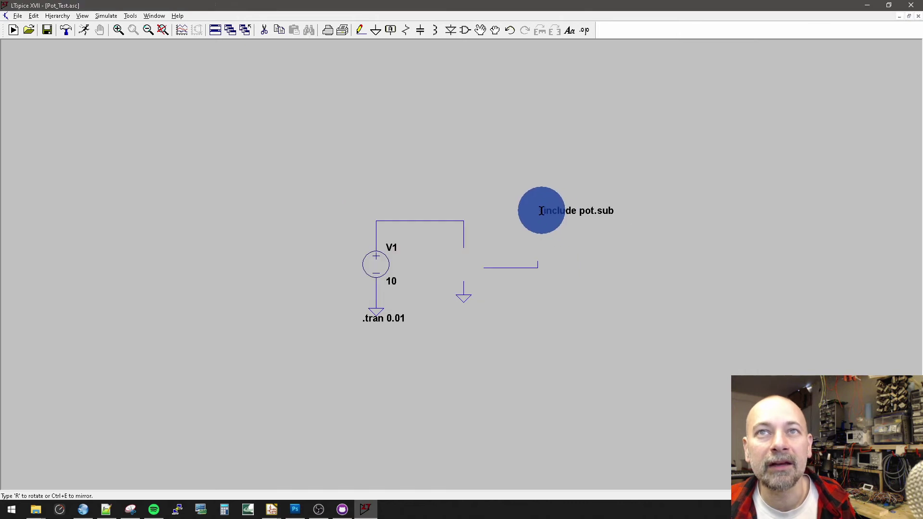
# Place the .include directive, answer the missing-symbol warning, and close LTspice.
pyautogui.click(538, 212)
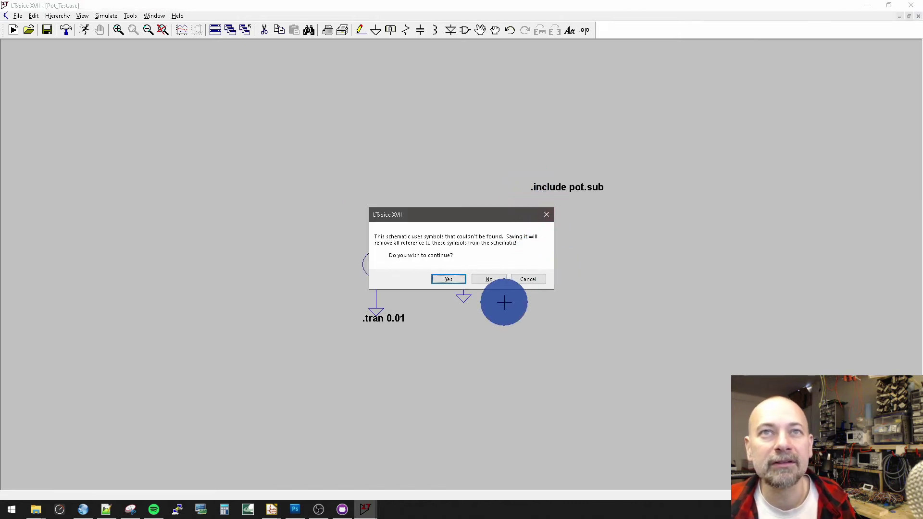
pyautogui.click(447, 279)
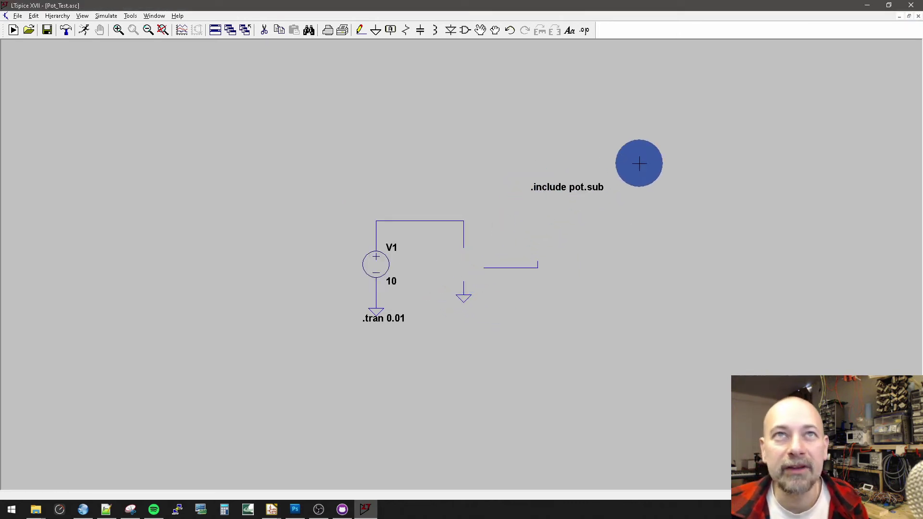
pyautogui.click(911, 5)
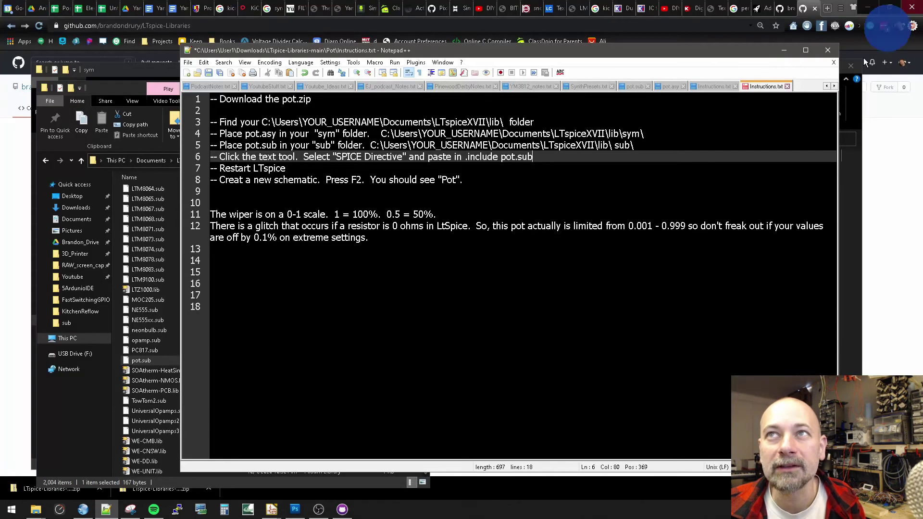
# Relaunch LTspice XVII through a Start menu search for 'lt' and show its recent files.
pyautogui.click(6, 513)
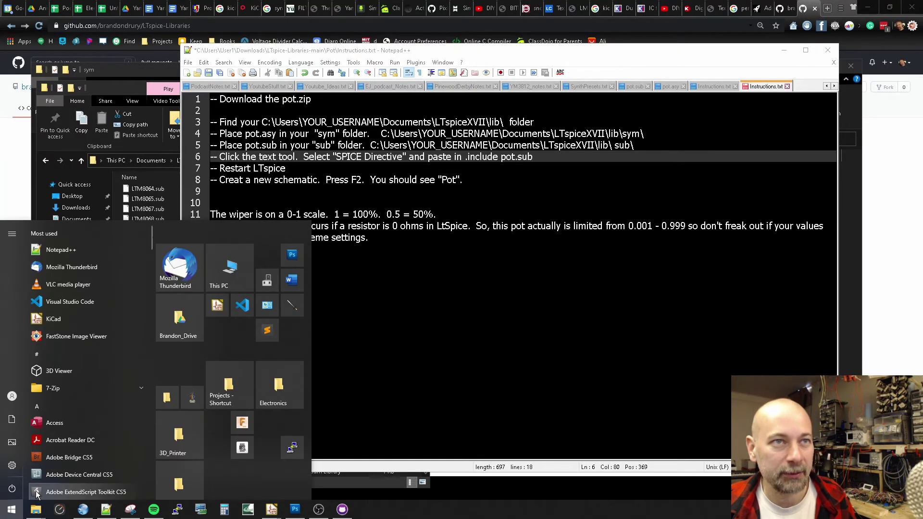
pyautogui.write('lt')
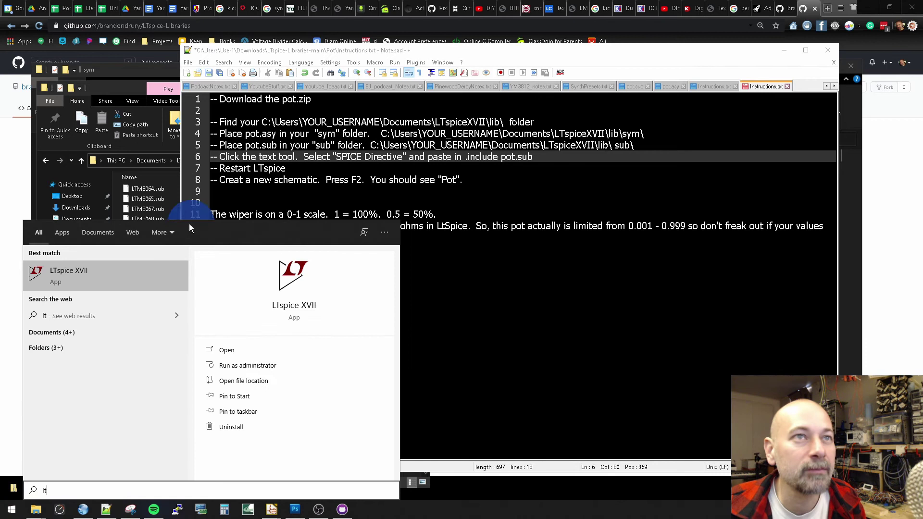
pyautogui.click(110, 281)
pyautogui.click(8, 15)
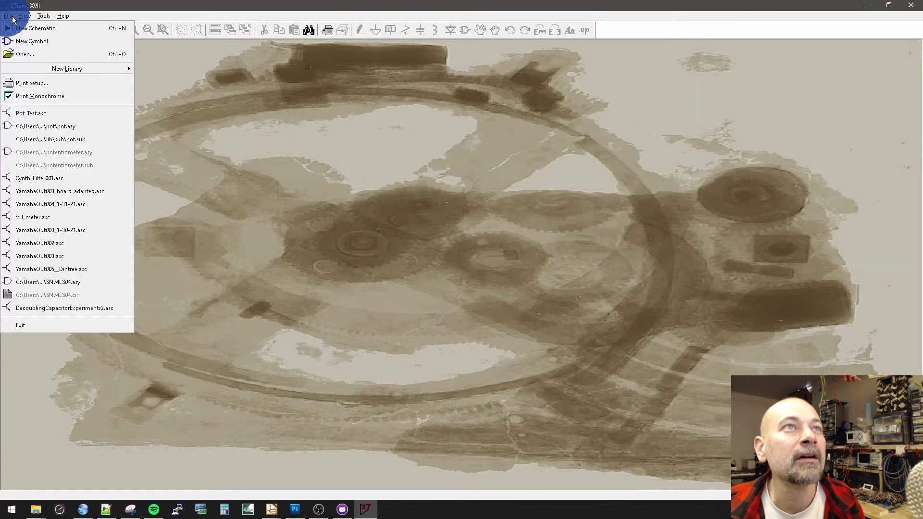
pyautogui.click(10, 16)
pyautogui.click(12, 16)
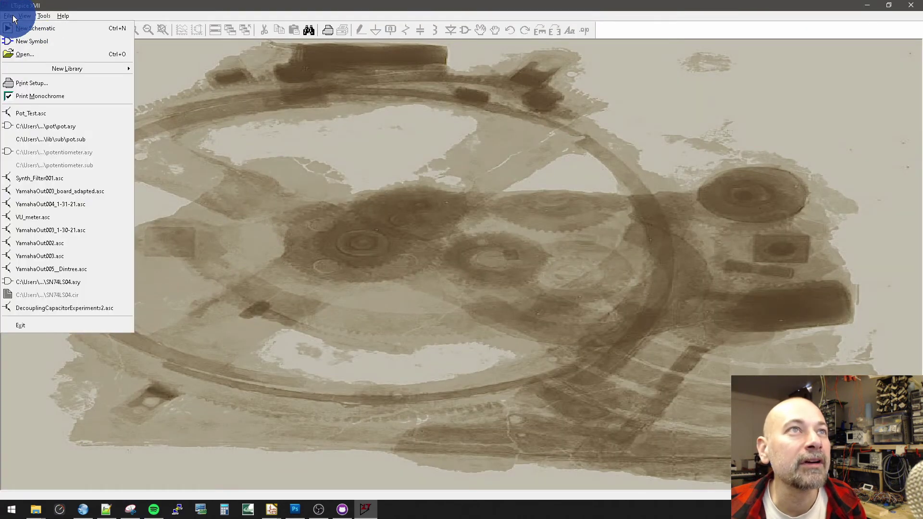
# Reopen Pot_Test.asc and pick the pot symbol from the component library.
pyautogui.click(48, 114)
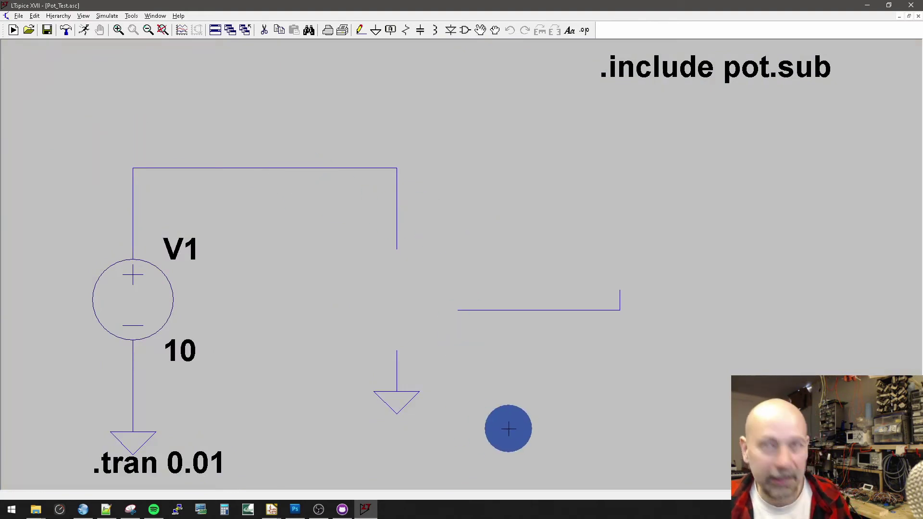
pyautogui.press('F2')
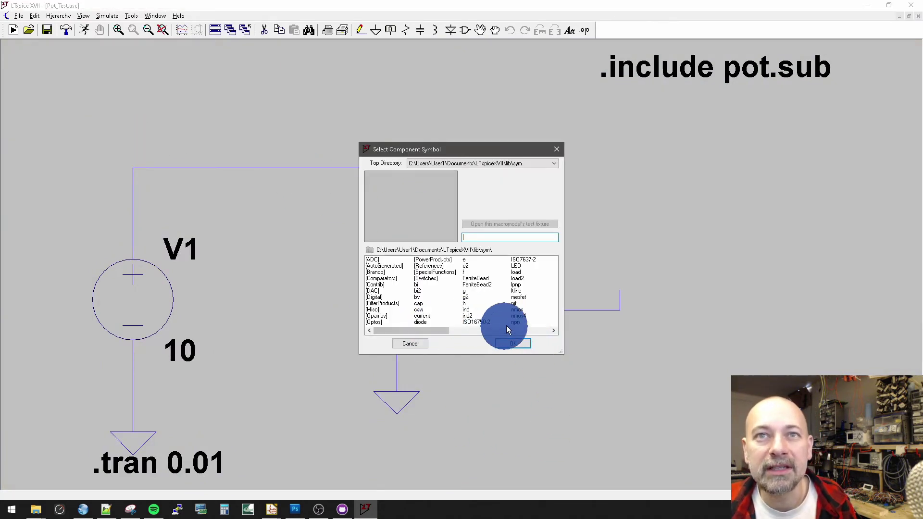
pyautogui.moveTo(438, 330); pyautogui.dragTo(495, 333)
pyautogui.click(465, 322)
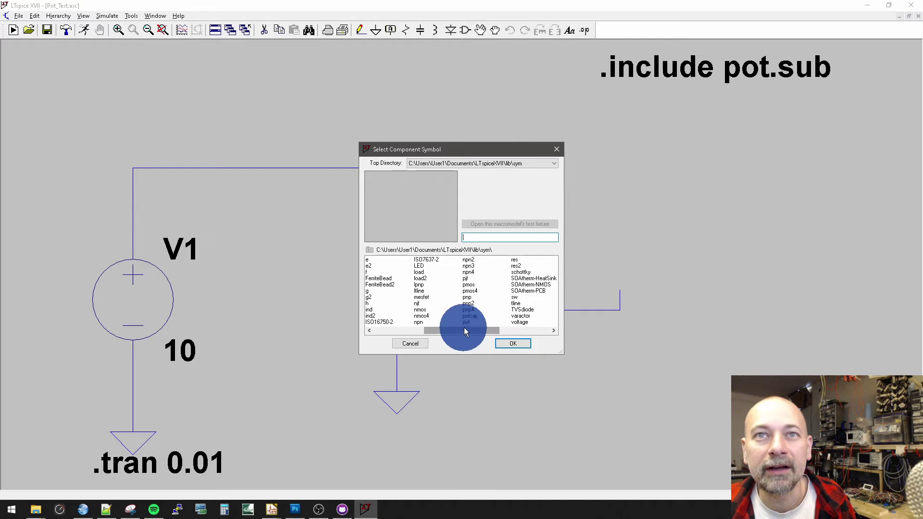
pyautogui.click(511, 345)
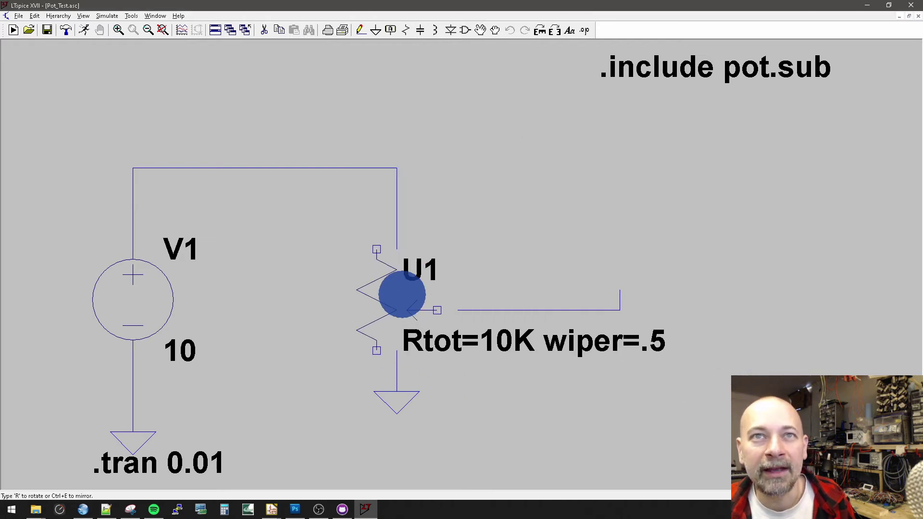
# Place pot U1 in the wire gap, simulate, and plot the wiper voltage V(n002) at 5 V.
pyautogui.click(416, 286)
pyautogui.rightClick(509, 361)
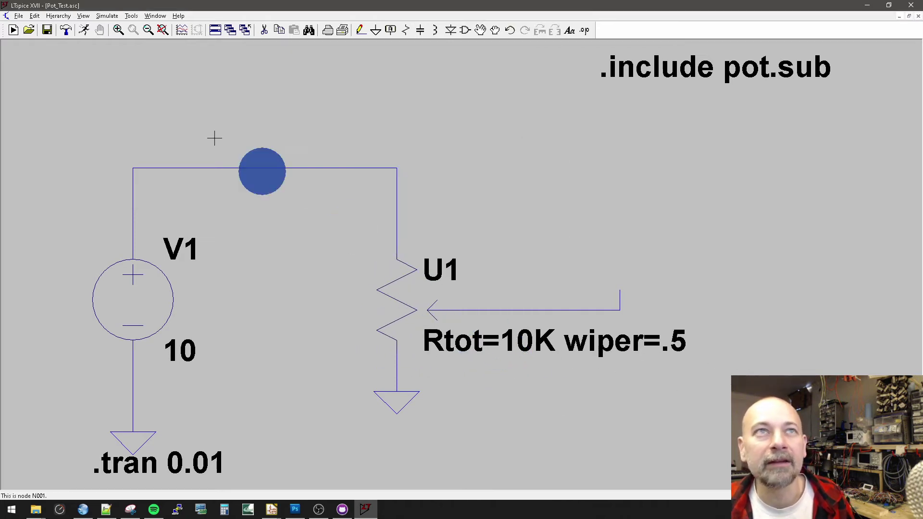
pyautogui.click(85, 30)
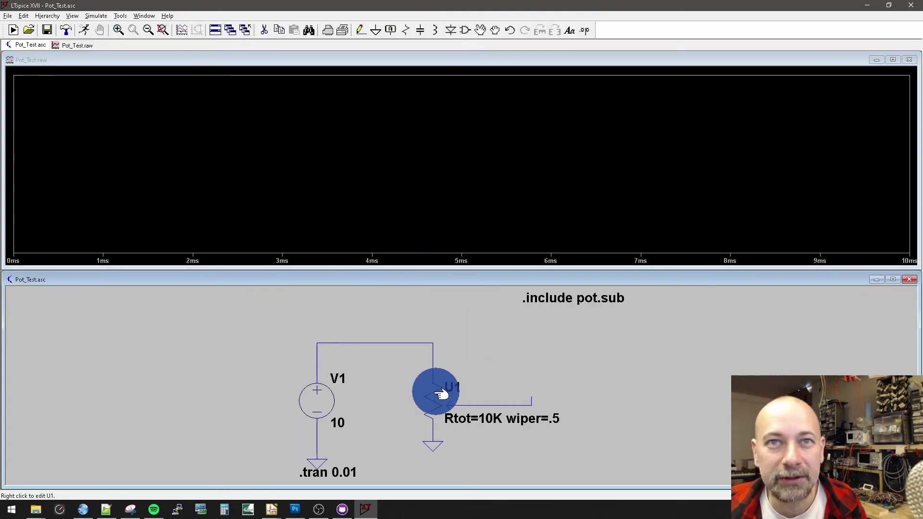
pyautogui.click(492, 406)
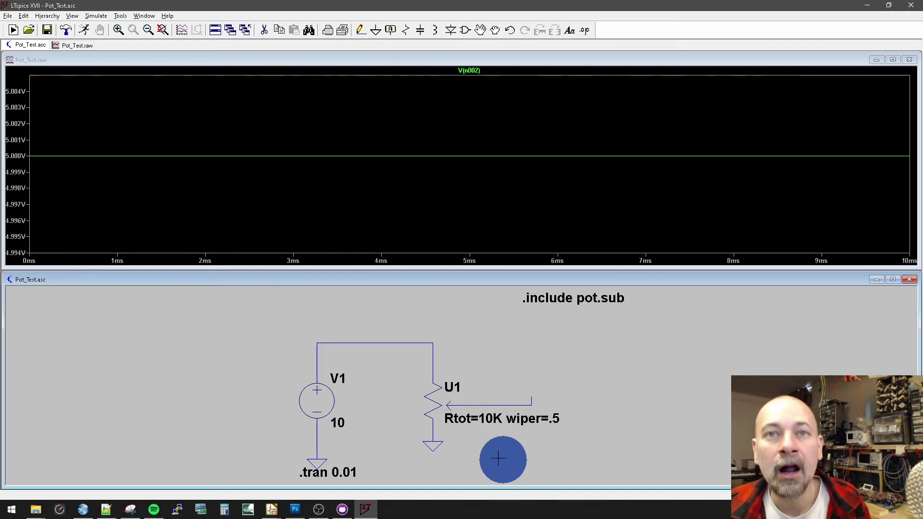
# Change pot U1's total resistance to Rtot=100K.
pyautogui.rightClick(491, 416)
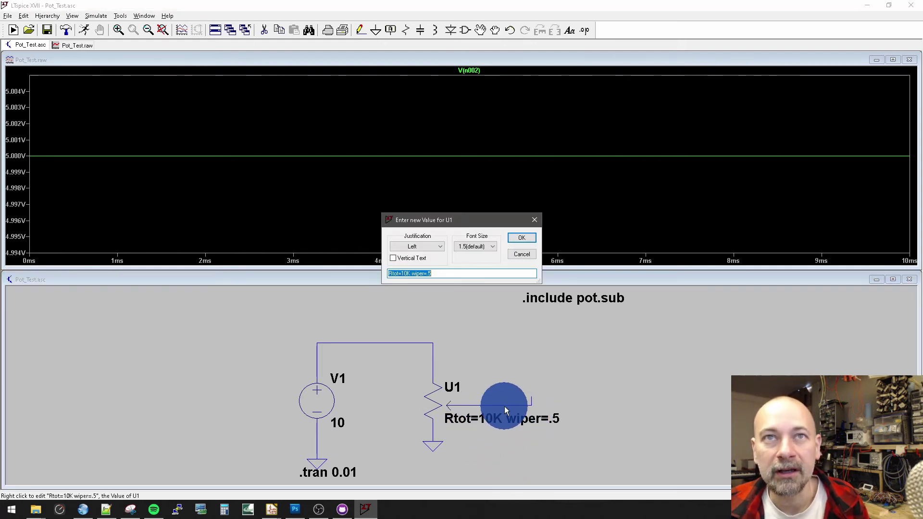
pyautogui.click(406, 273)
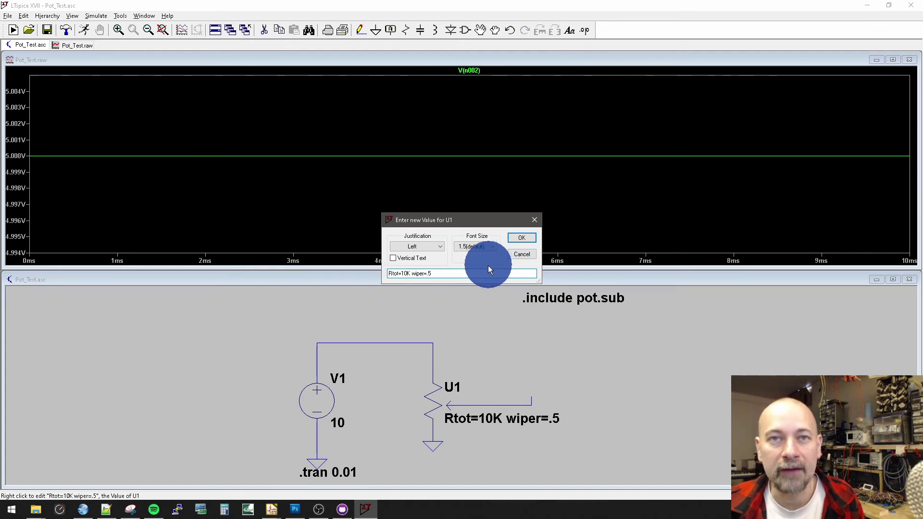
pyautogui.write('0')
pyautogui.click(519, 239)
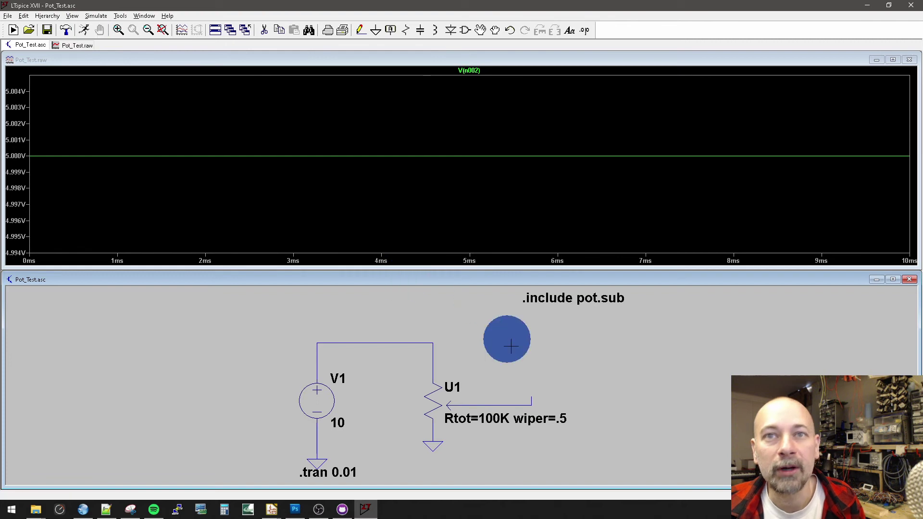
# Set U1's wiper to .75 and rerun, giving V(n002) at 7.5 V.
pyautogui.rightClick(567, 420)
pyautogui.click(427, 274)
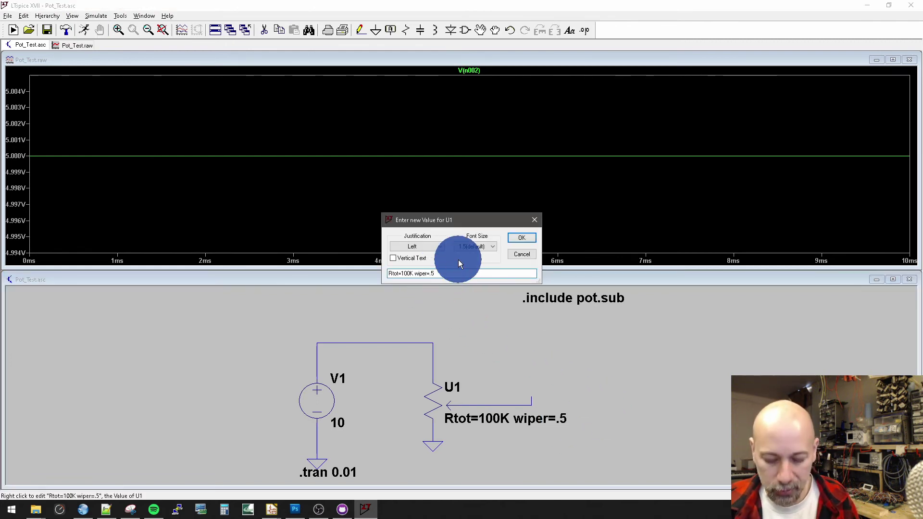
pyautogui.write('7')
pyautogui.click(522, 238)
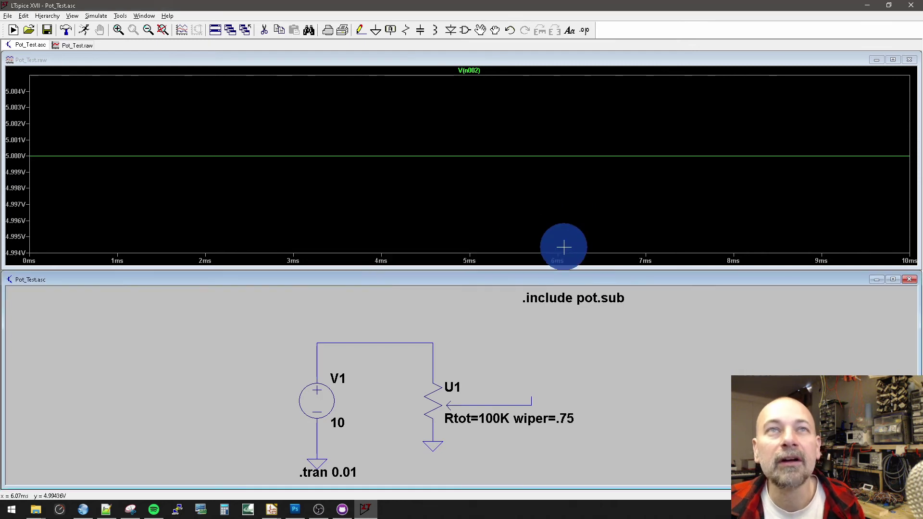
pyautogui.click(84, 30)
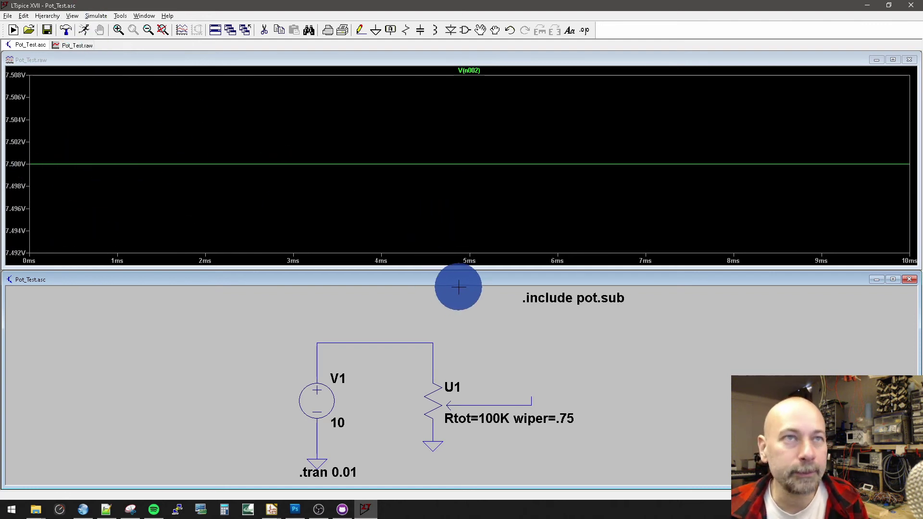
# Change U1's wiper from .75 to 0 and rerun; V(n002) drops to about 10 mV.
pyautogui.rightClick(567, 423)
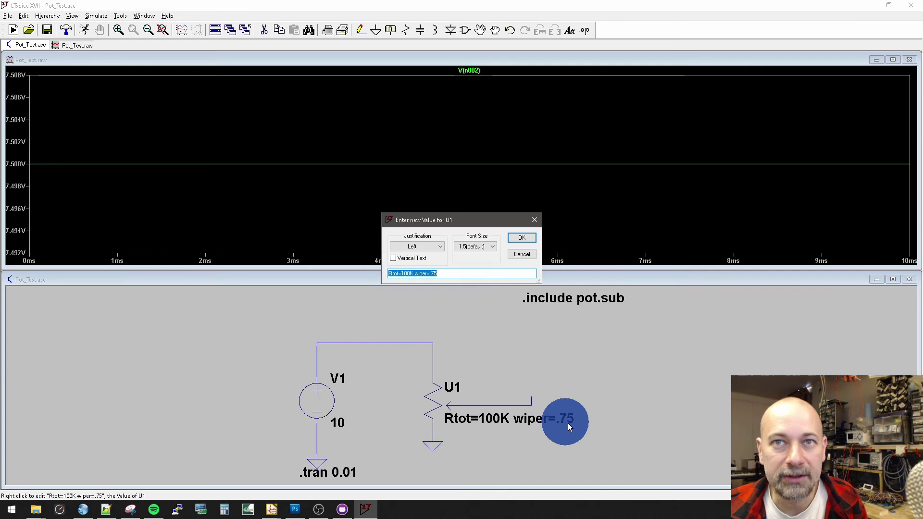
pyautogui.click(444, 274)
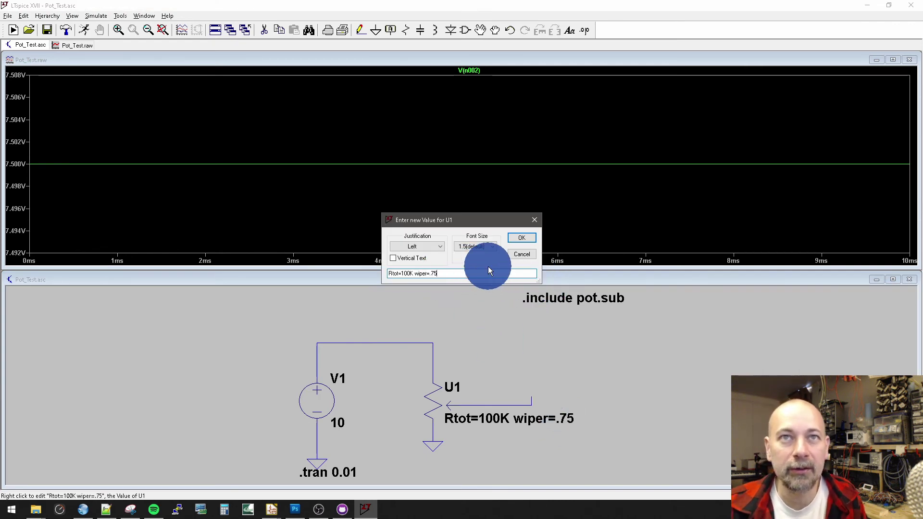
pyautogui.press('BackSpace')
pyautogui.press('BackSpace')
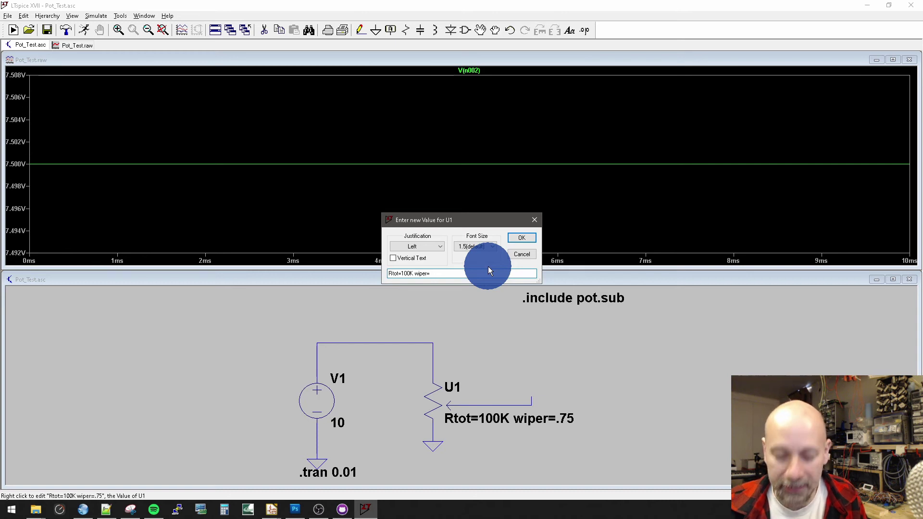
pyautogui.write('0')
pyautogui.click(516, 237)
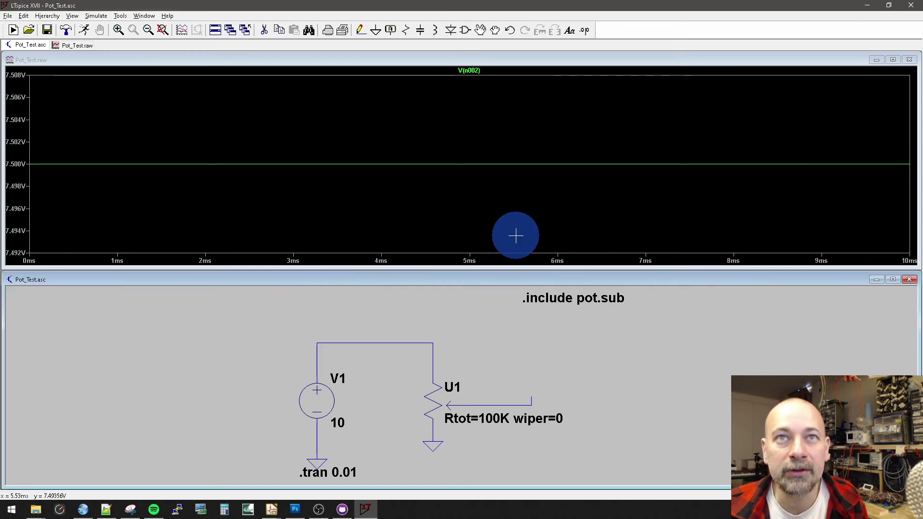
pyautogui.click(85, 30)
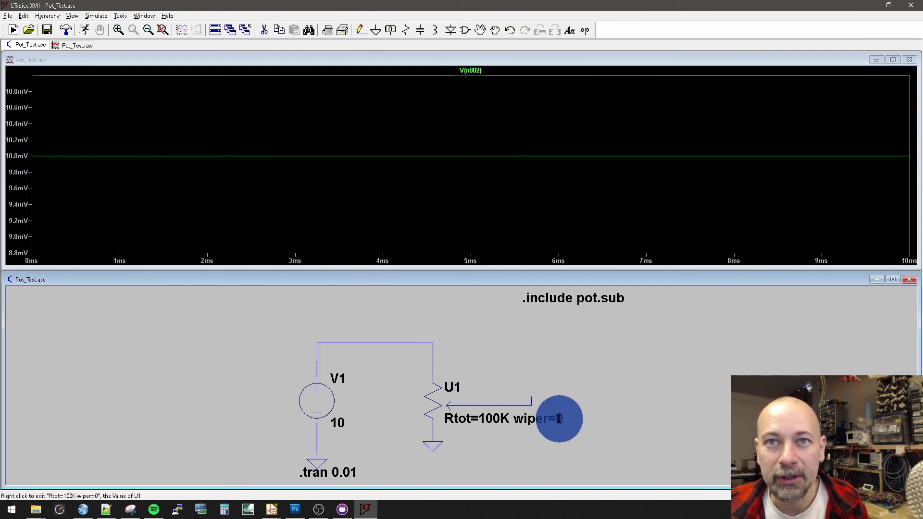
# Edit U1's wiper value to 1 and rerun; V(n002) reads about 9.990 V.
pyautogui.rightClick(558, 418)
pyautogui.click(454, 273)
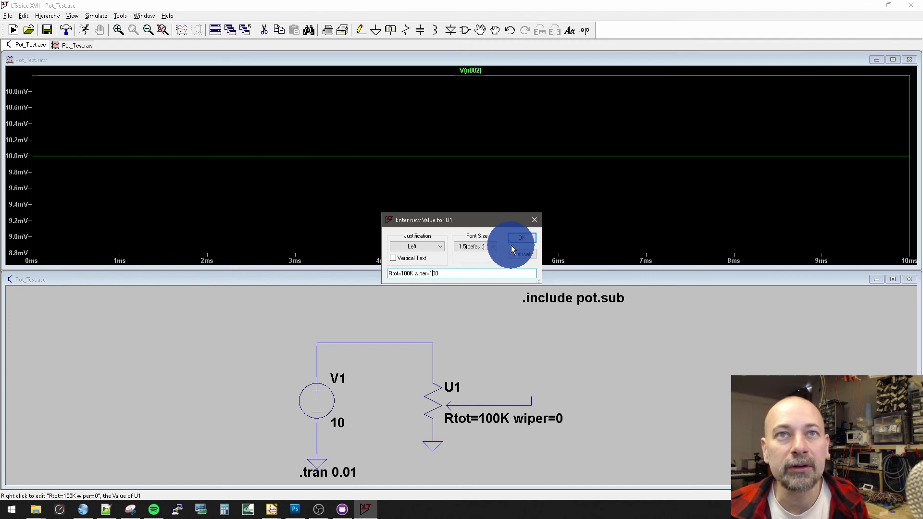
pyautogui.press('Delete')
pyautogui.press('Delete')
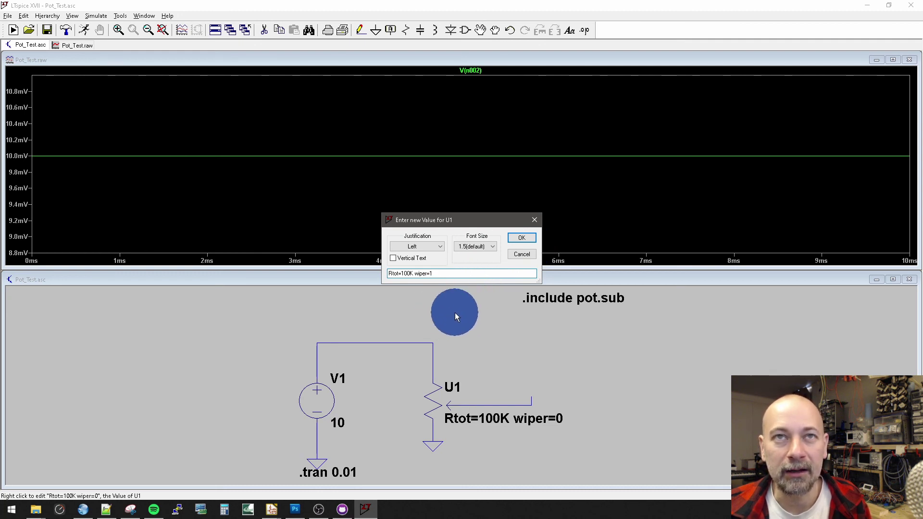
pyautogui.click(521, 238)
pyautogui.click(86, 31)
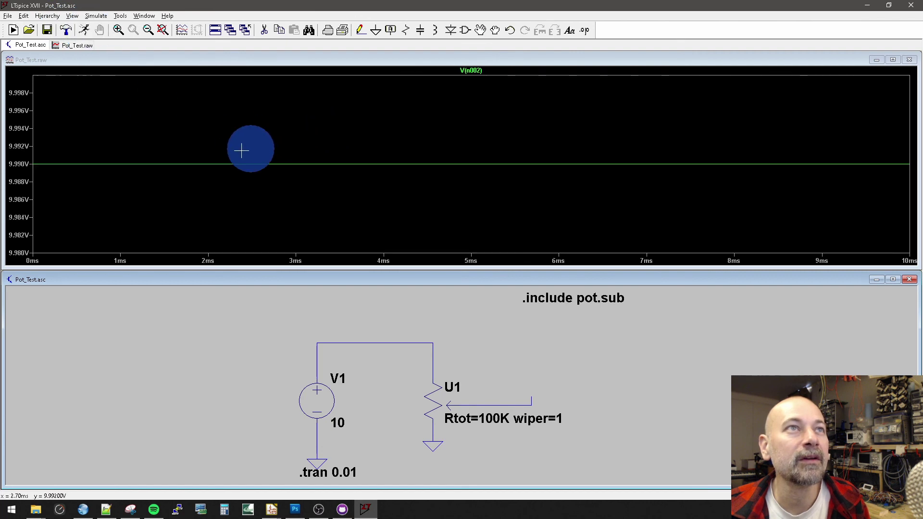